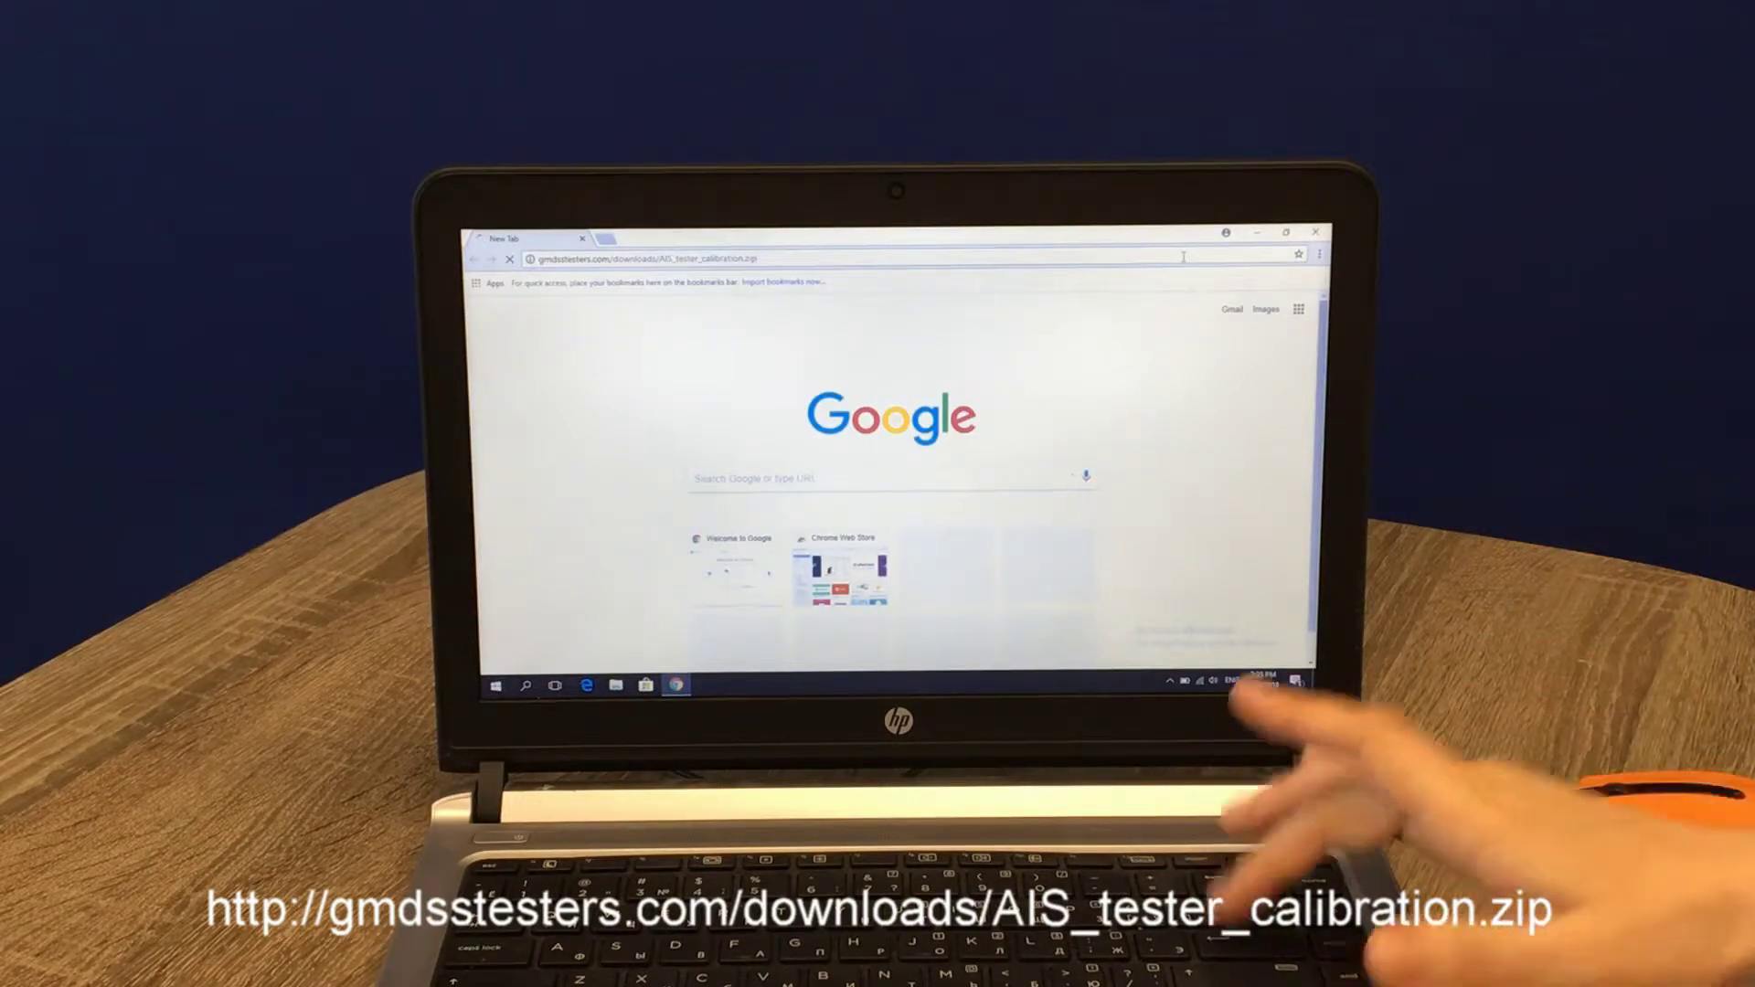
Load the address bar URL to download AIS_tester_calibration.zip from gmdsstesters.com.
key(Return)
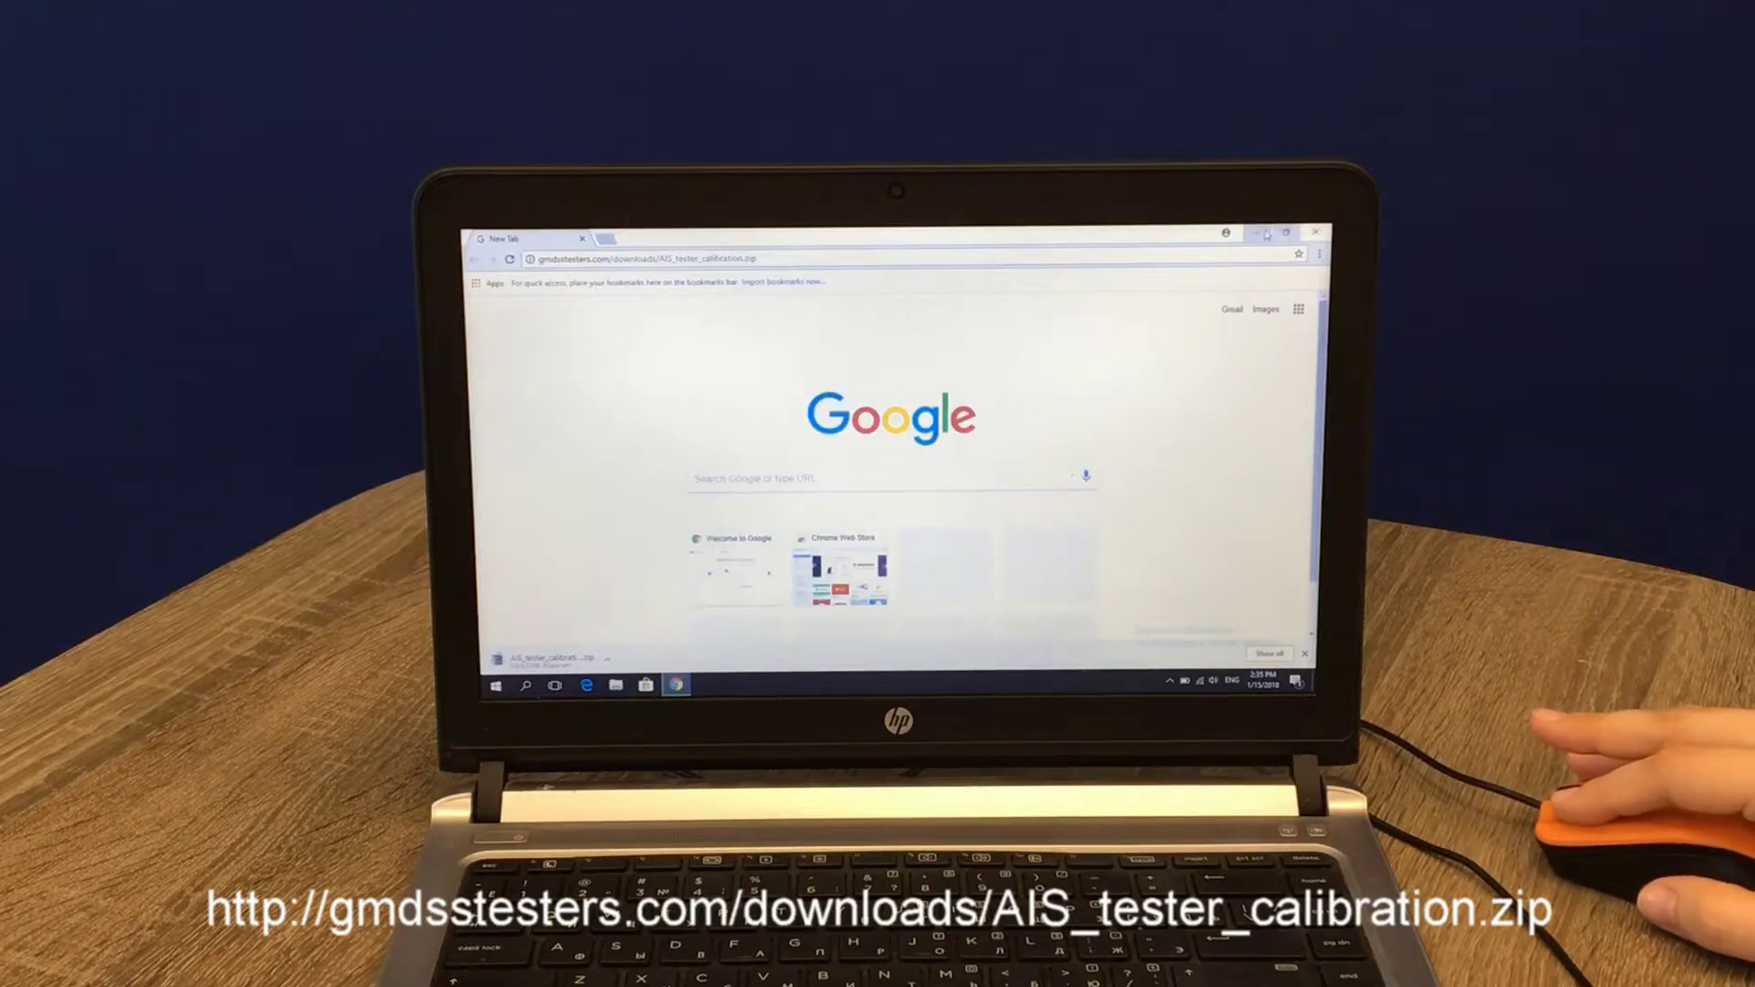